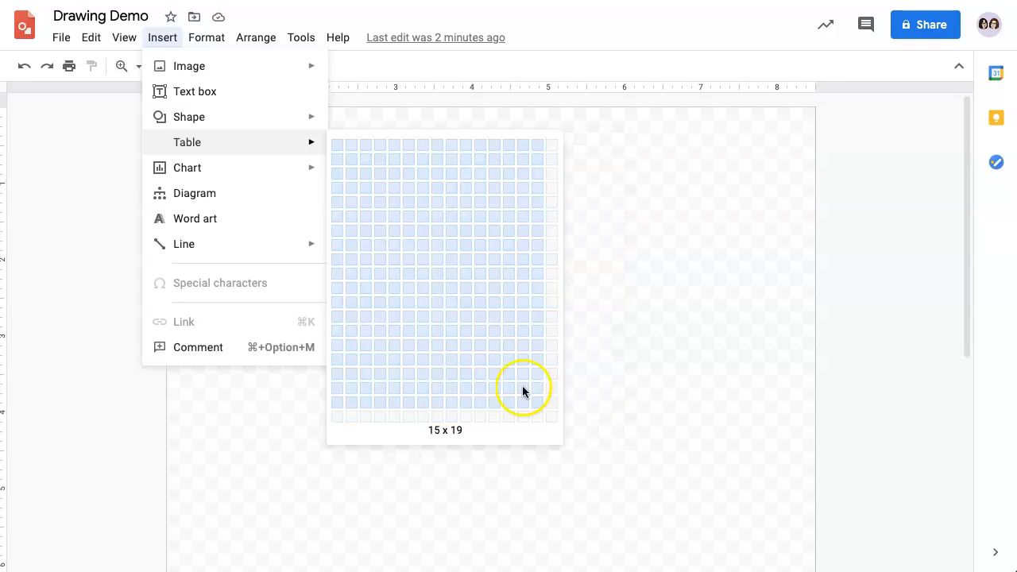
Insert a table of 3 columns by 4 rows and move it to the upper edge of the canvas.
left_click(369, 186)
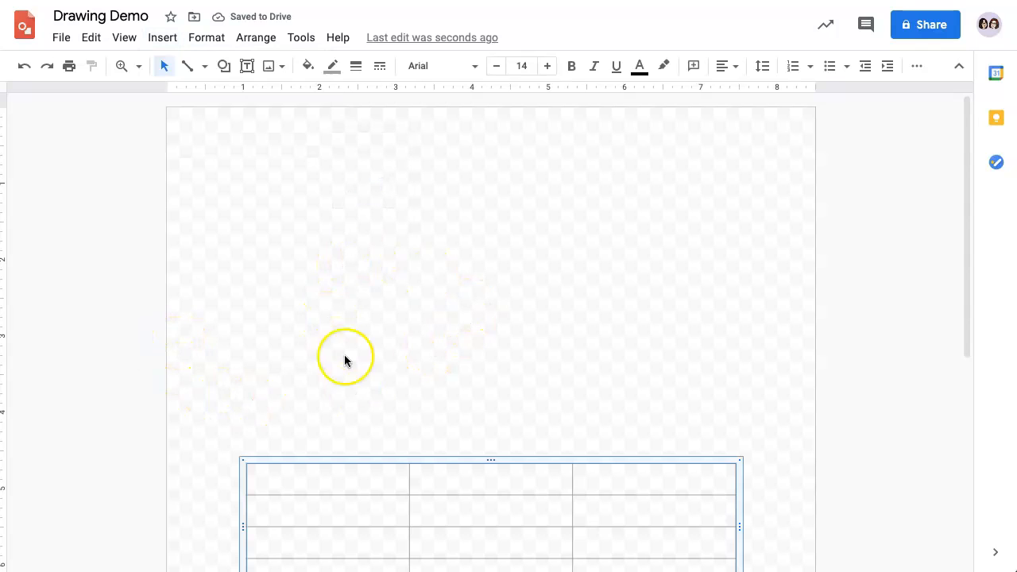
left_click_drag(465, 461, 465, 141)
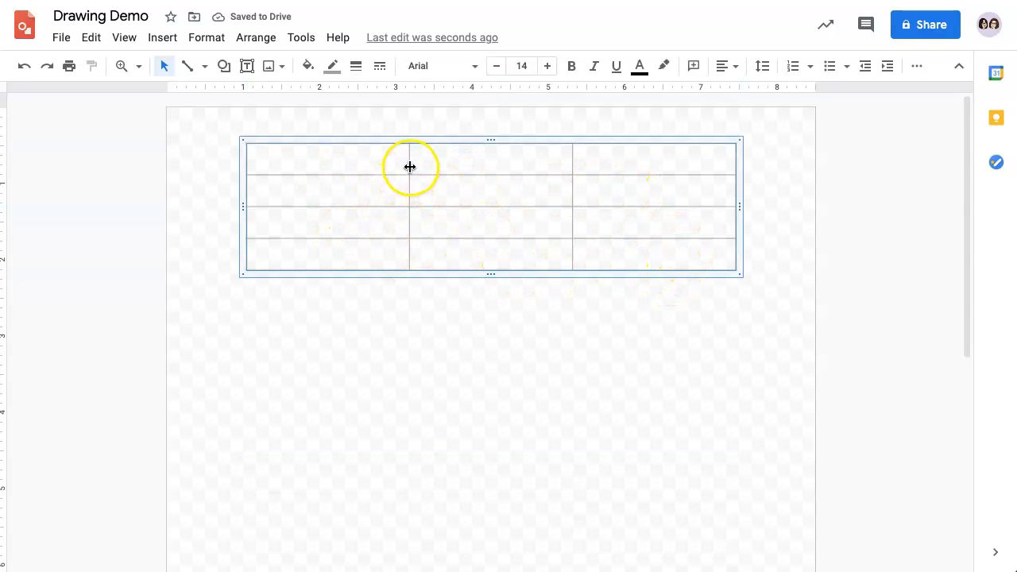
Narrow the table's first column, widen the middle column at the third column's expense, and make the first two rows taller.
left_click_drag(410, 166, 357, 166)
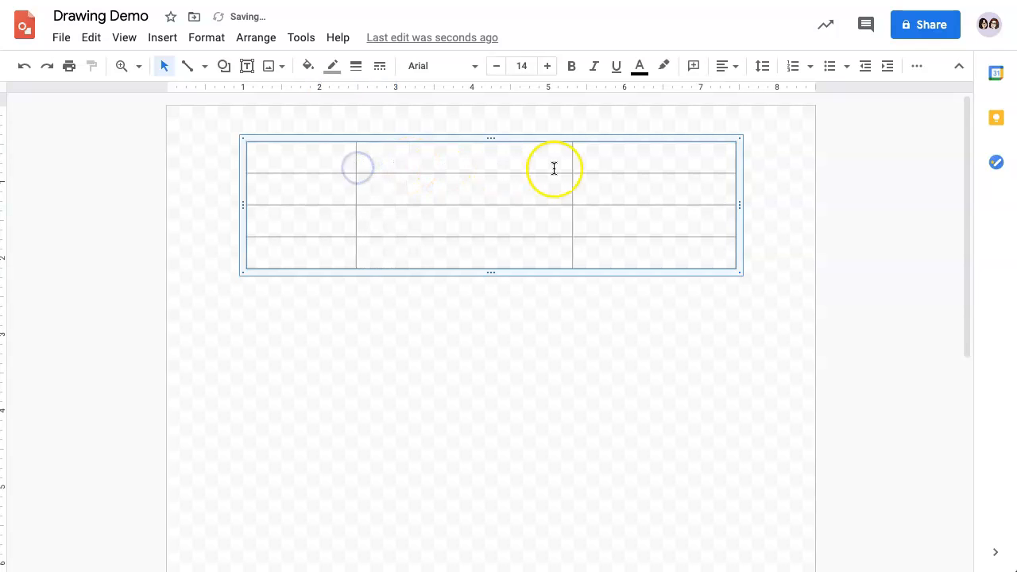
left_click_drag(572, 167, 667, 167)
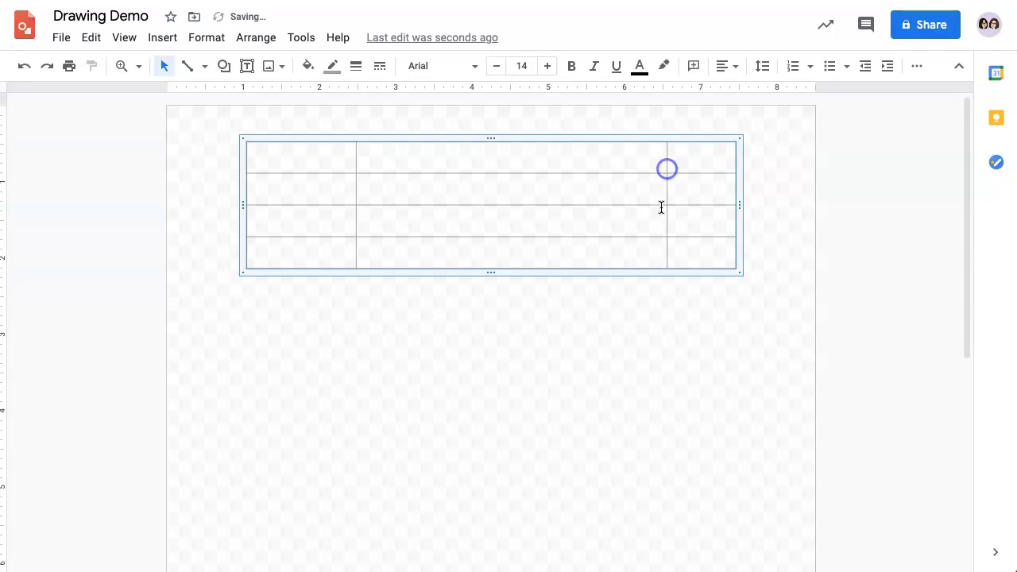
left_click_drag(511, 173, 486, 238)
left_click_drag(588, 291, 521, 295)
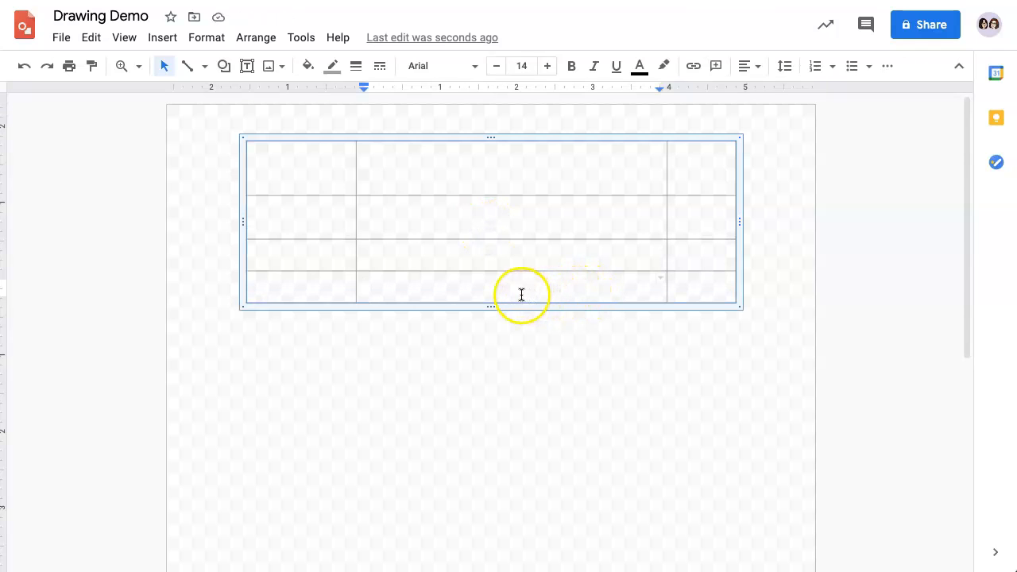
Insert a new row below the table's last row.
right_click(372, 287)
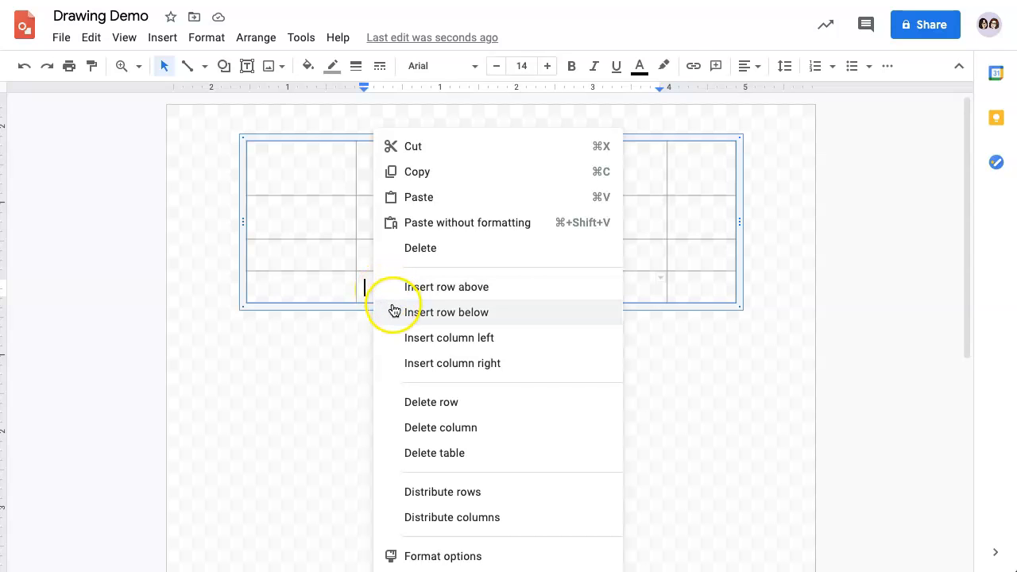
left_click(393, 311)
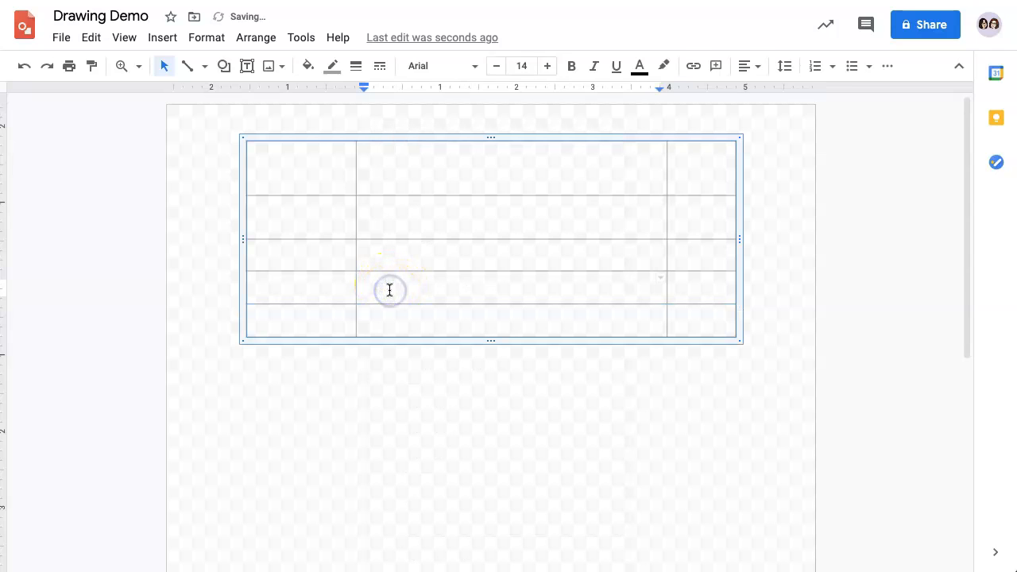
right_click(389, 293)
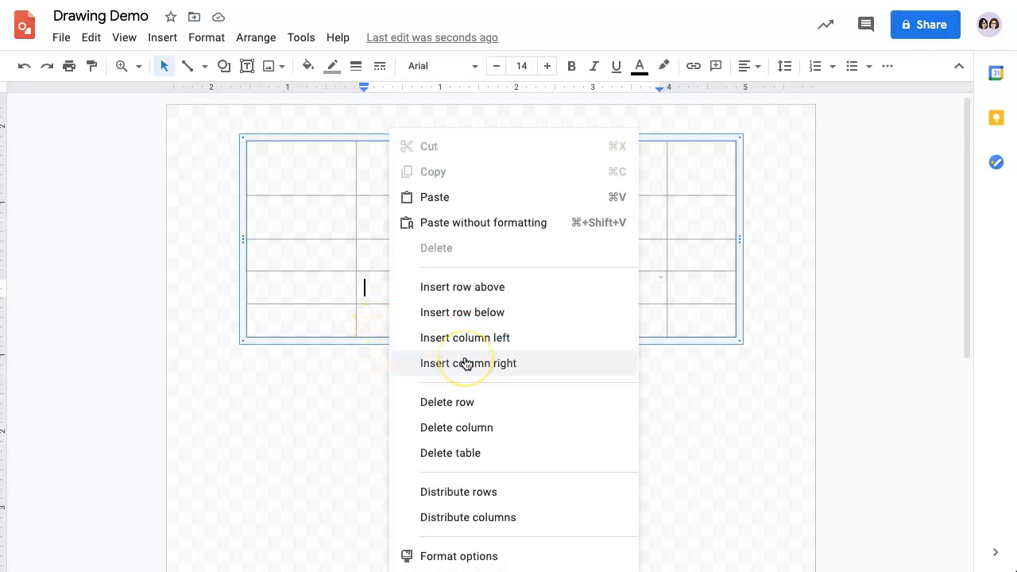
left_click(337, 276)
left_click(712, 223)
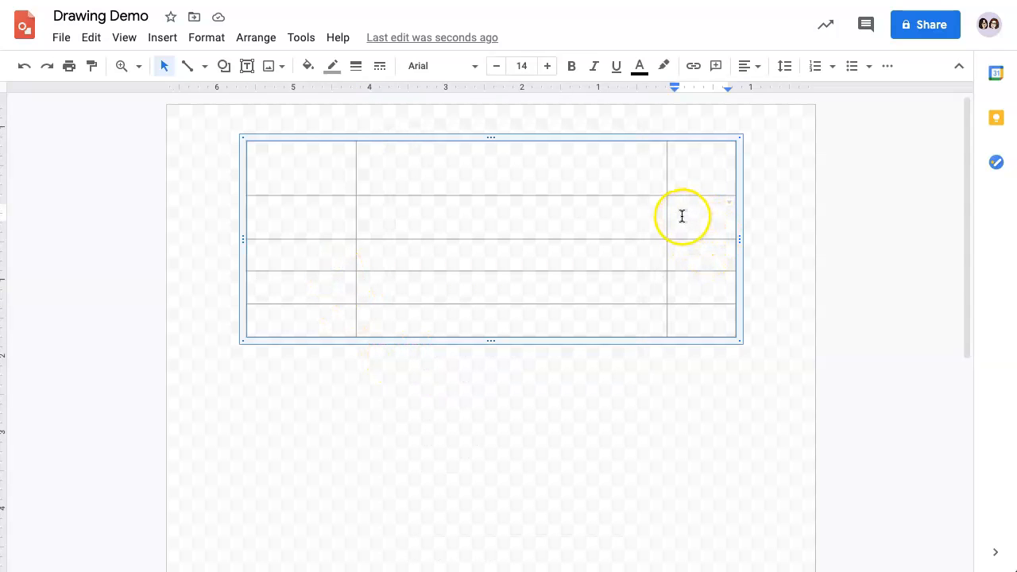
right_click(680, 214)
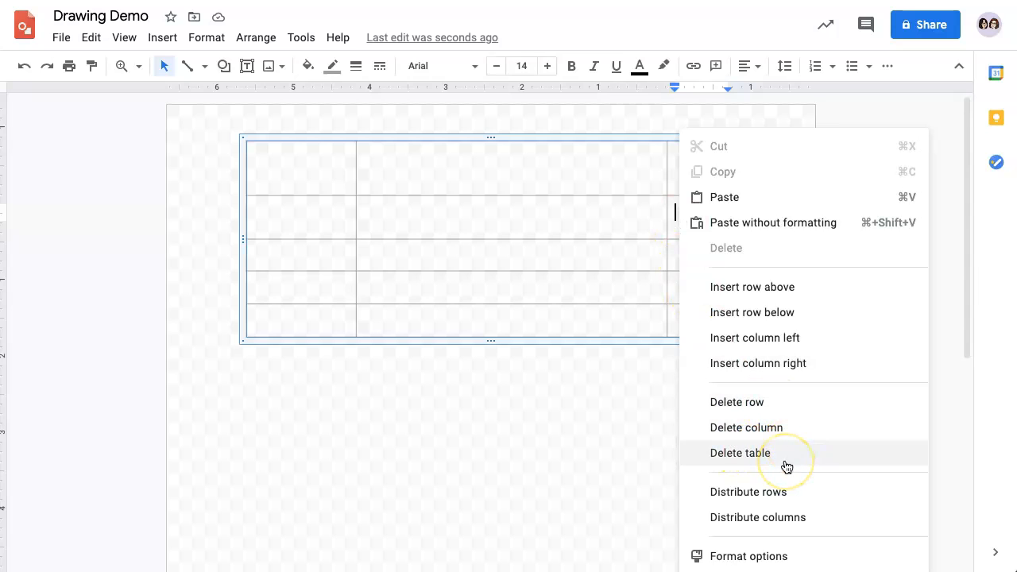
left_click(414, 378)
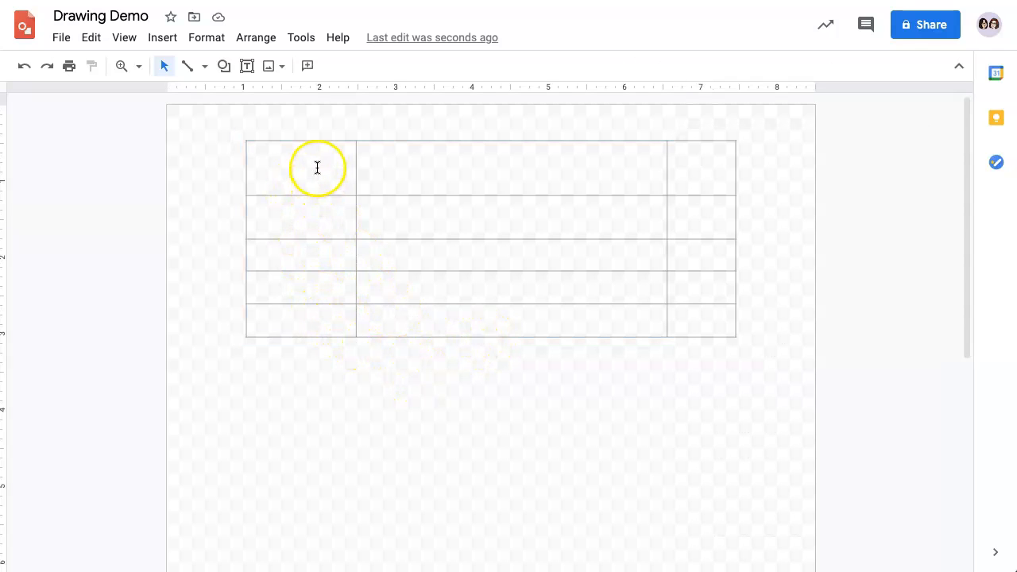
Distribute all table rows evenly by selecting the cells of the first column.
left_click_drag(325, 164, 339, 327)
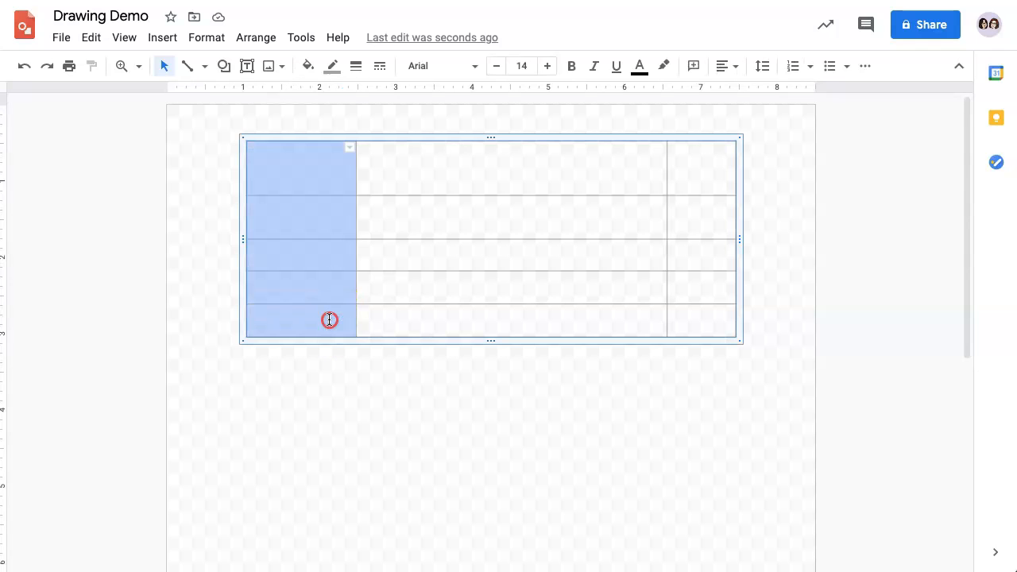
right_click(329, 319)
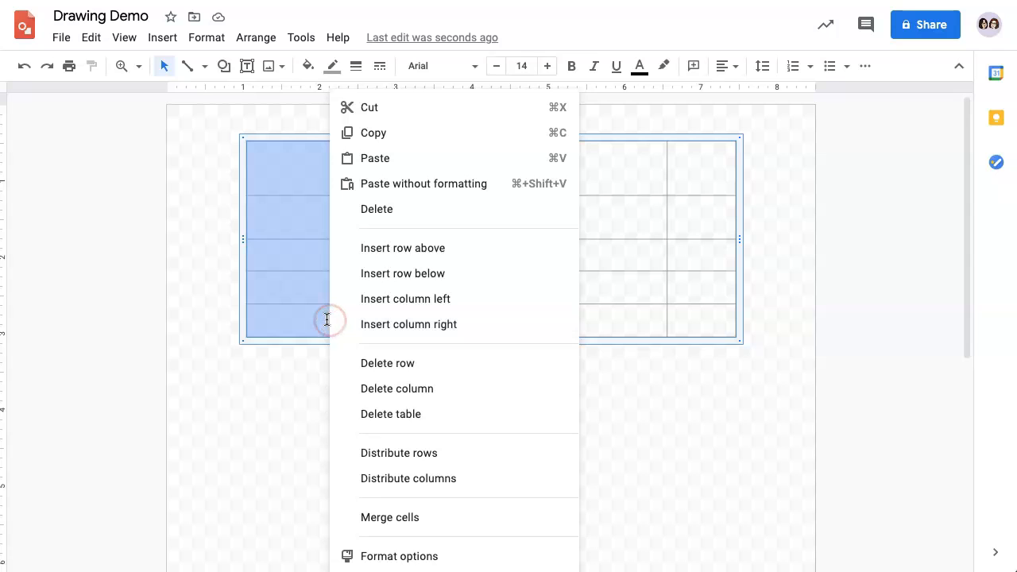
left_click(451, 459)
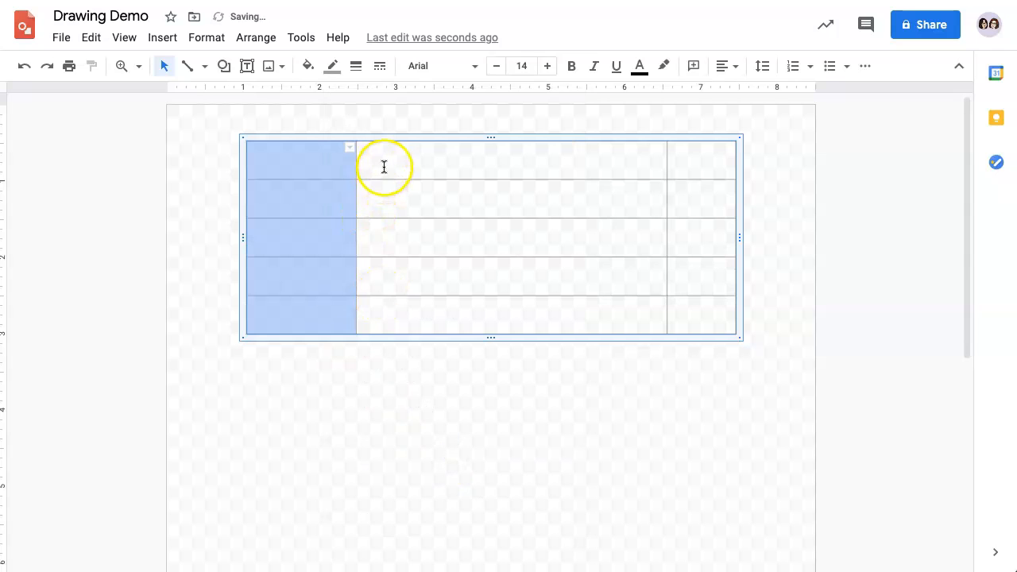
Distribute all three table columns evenly by selecting the cells of the first row, and deselect the table.
left_click(490, 201)
left_click_drag(690, 166, 309, 161)
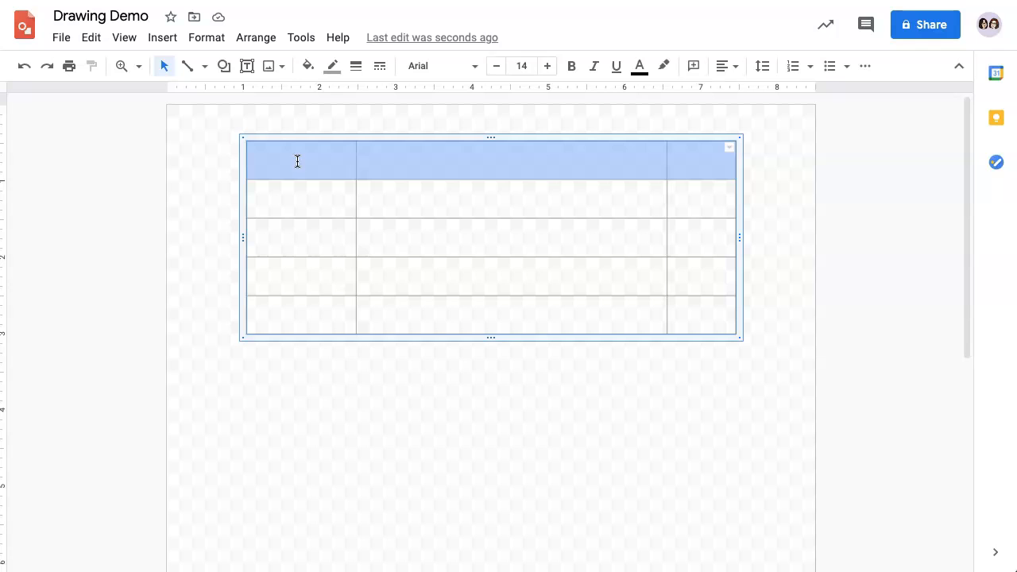
right_click(297, 162)
left_click(418, 481)
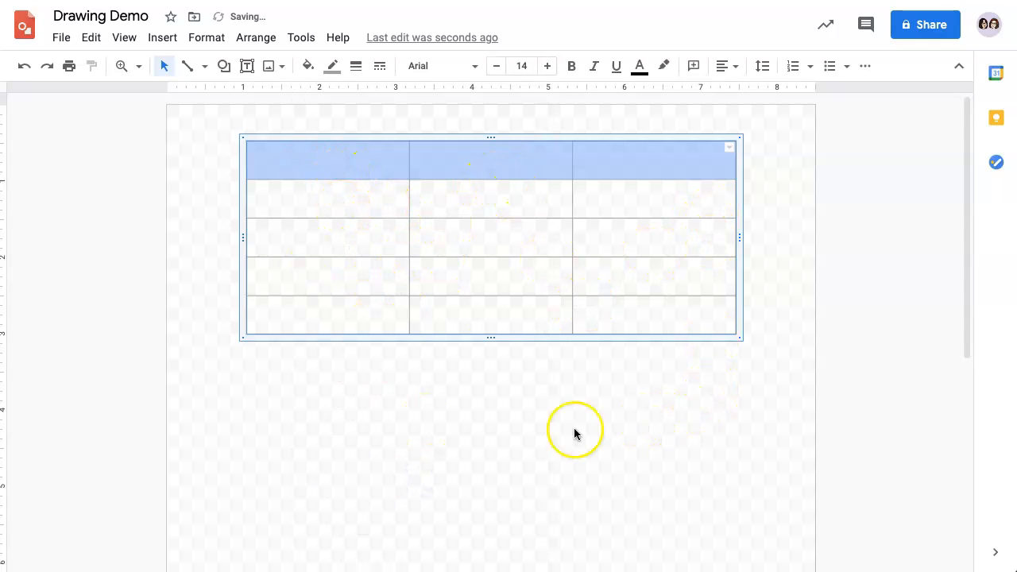
left_click(526, 372)
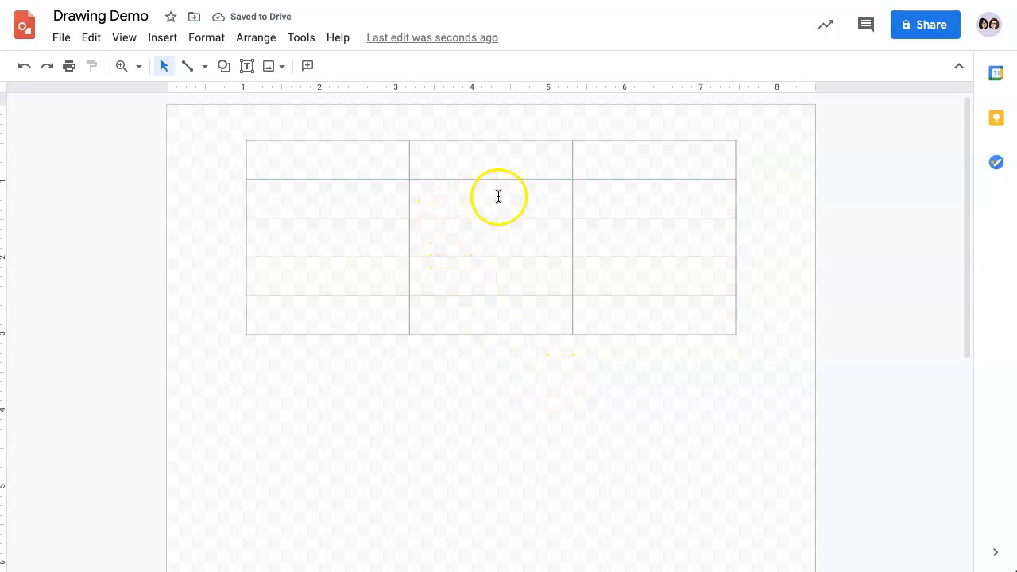
Narrow the second column in favor of the third, and distribute only the first two columns evenly.
left_click_drag(570, 167, 495, 170)
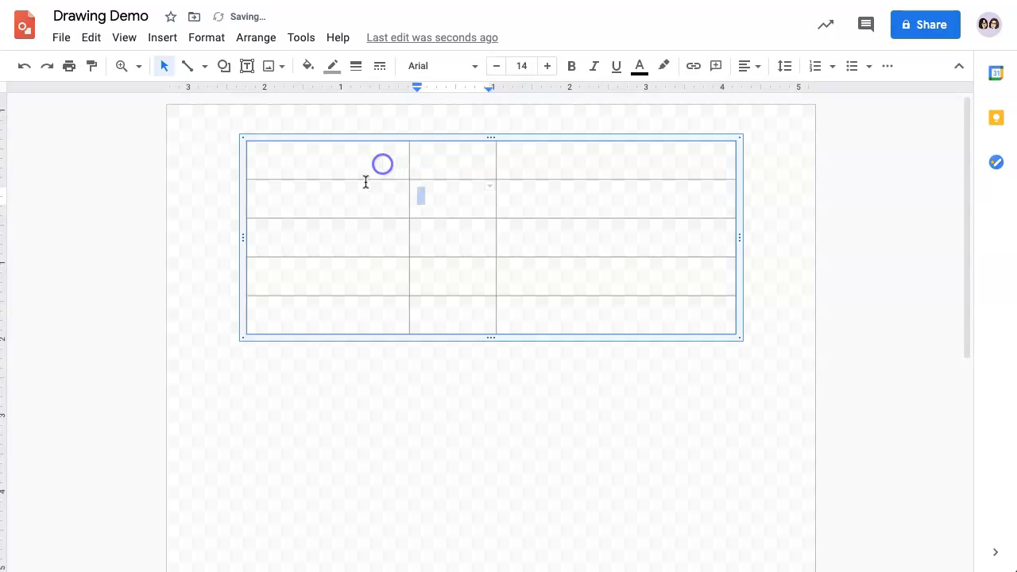
left_click_drag(321, 164, 436, 164)
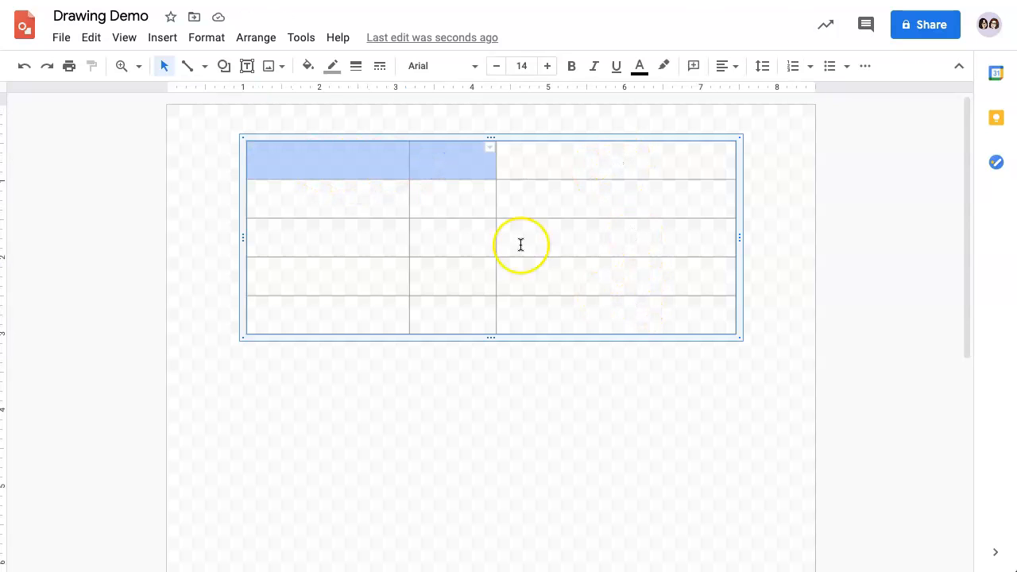
right_click(389, 164)
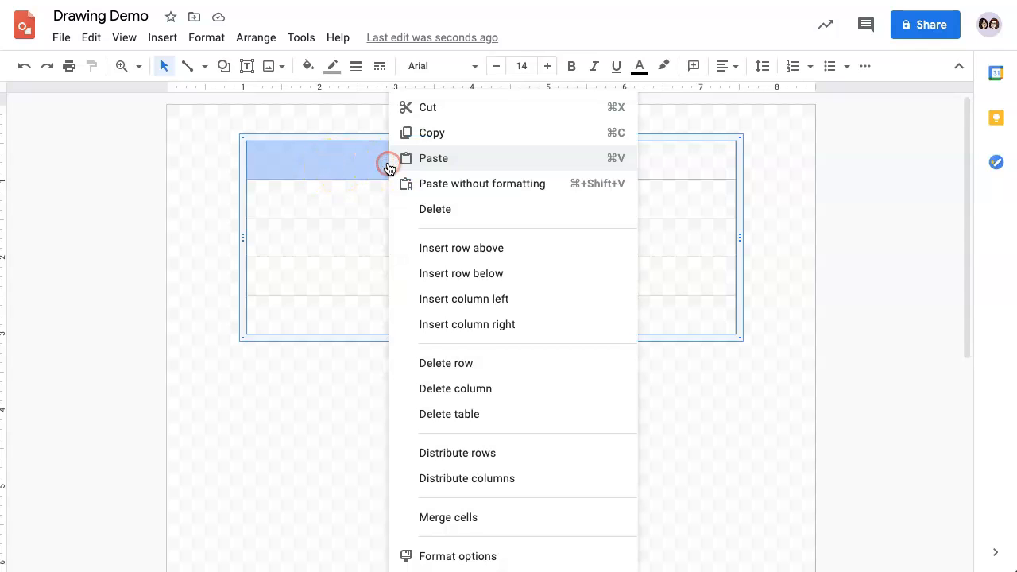
left_click(509, 478)
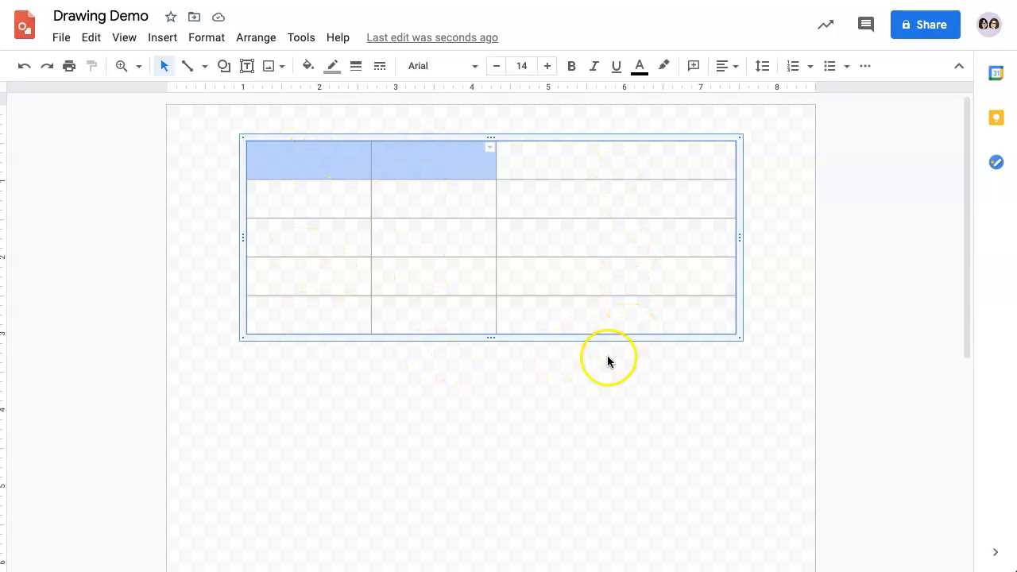
left_click(562, 380)
Fill the first row with the headings "Workshop", "Time" and "Join Link".
left_click(300, 161)
type("Workshop")
key("Tab")
type("Time")
key("Tab")
type("Join Link")
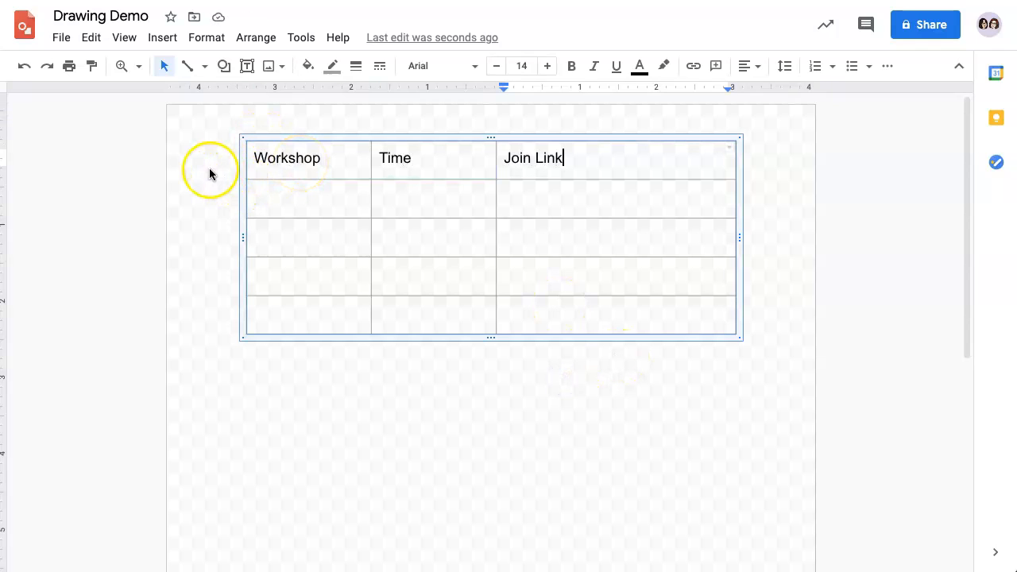
Format the header row text in Almendra SC at size 16 with a blue text color.
left_click_drag(252, 159, 586, 157)
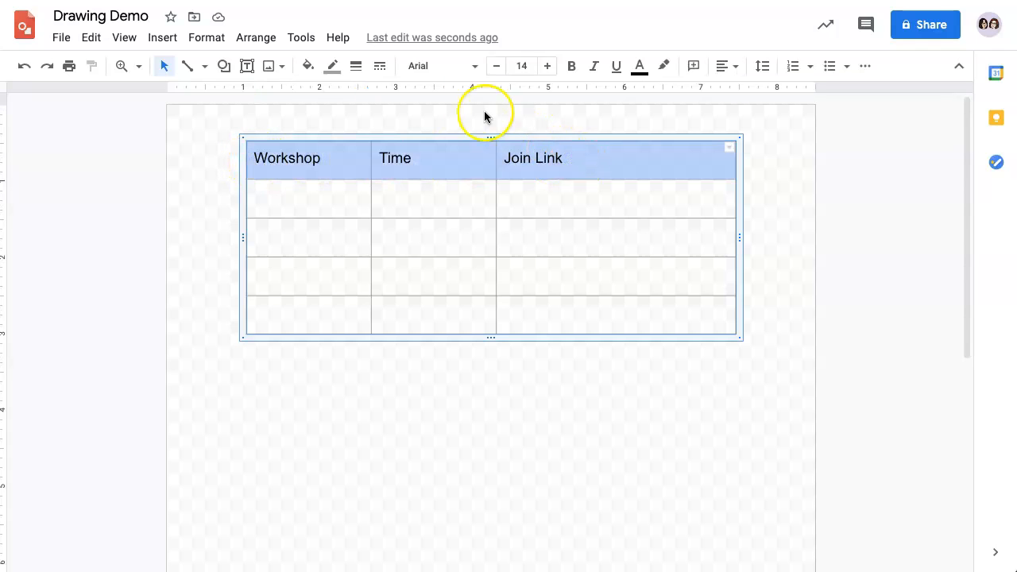
left_click(470, 66)
left_click(479, 323)
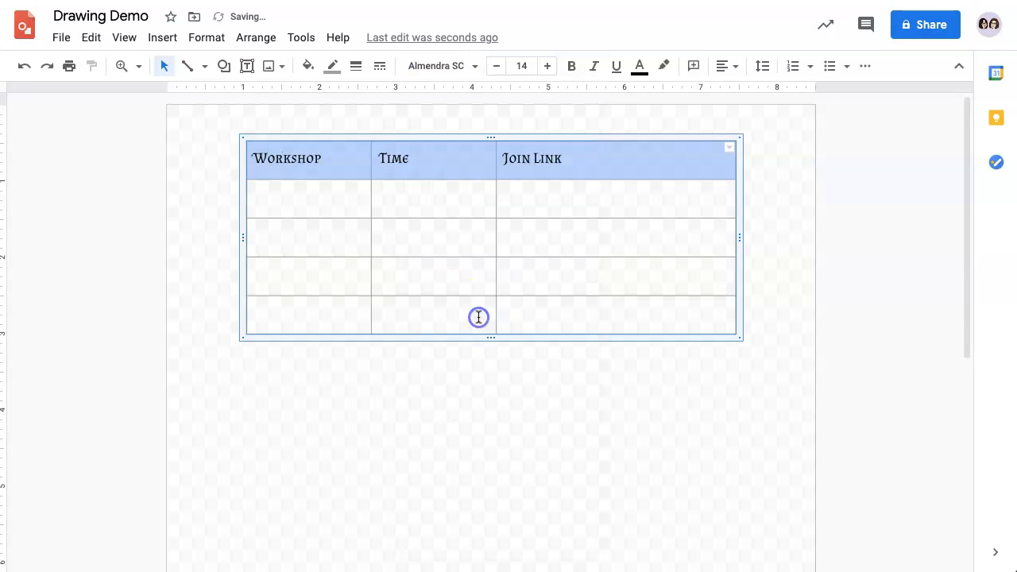
left_click(548, 66)
left_click(548, 66)
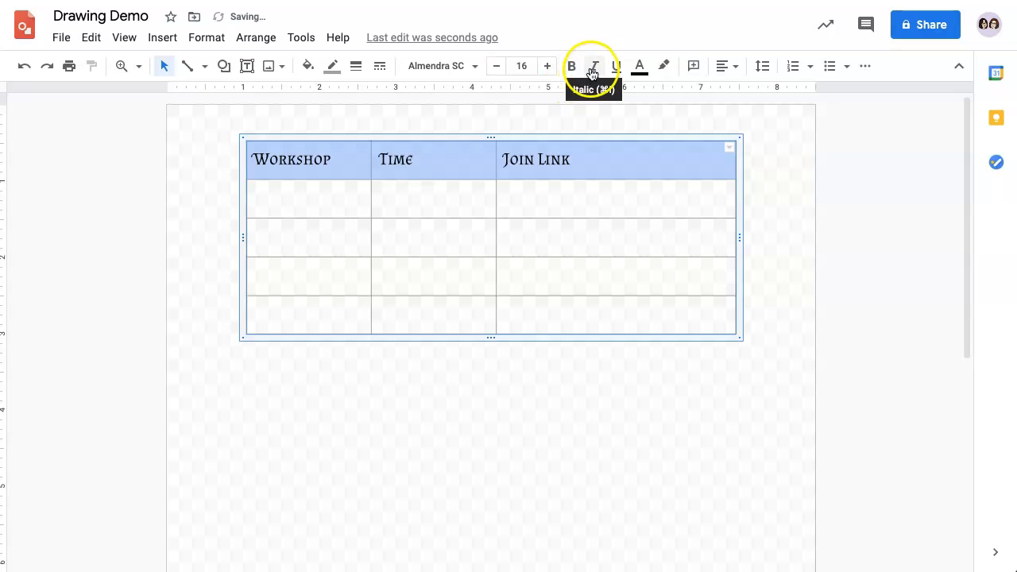
left_click(640, 73)
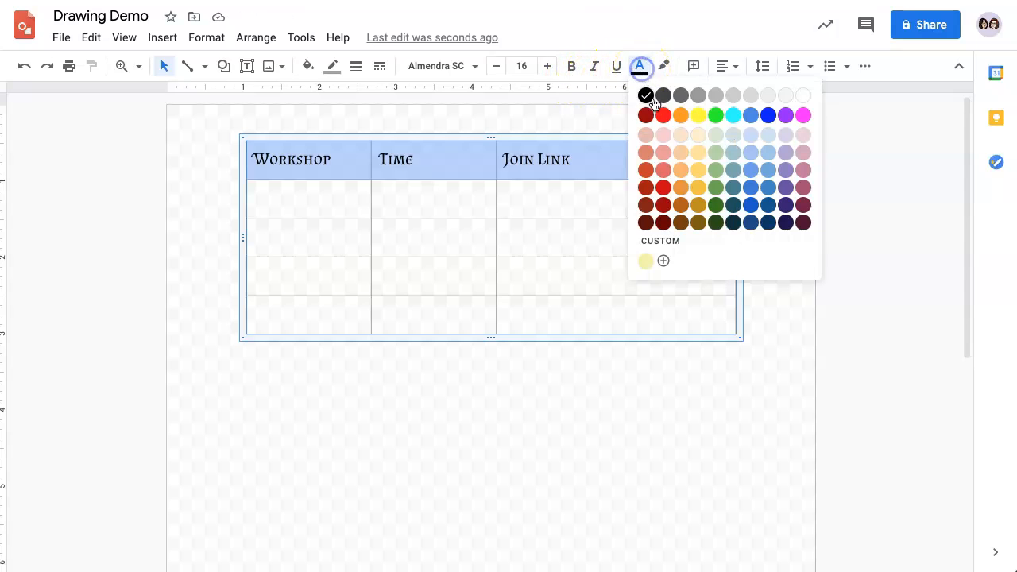
left_click(752, 188)
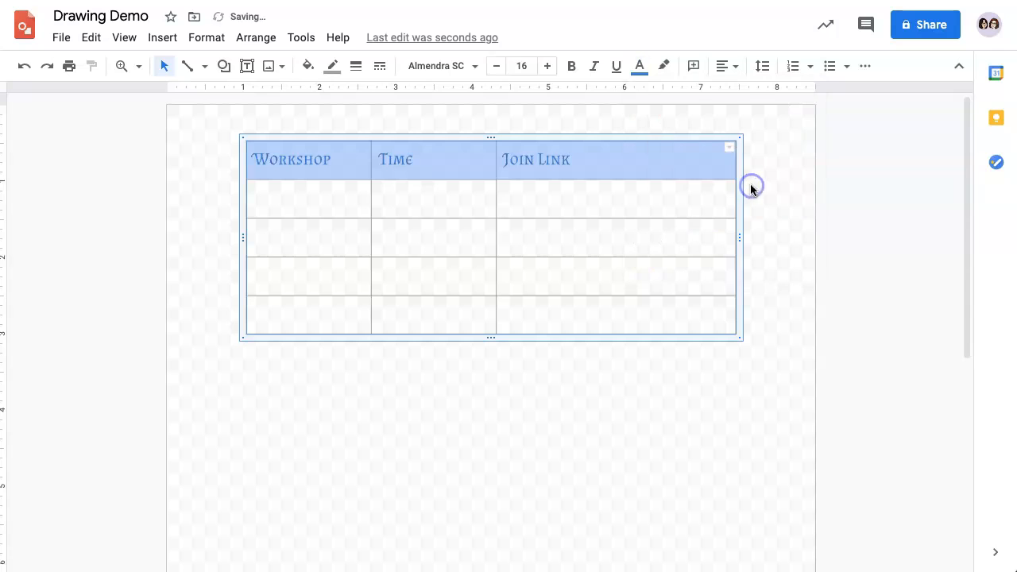
Try a yellow highlight on the header row text and undo it.
left_click(666, 67)
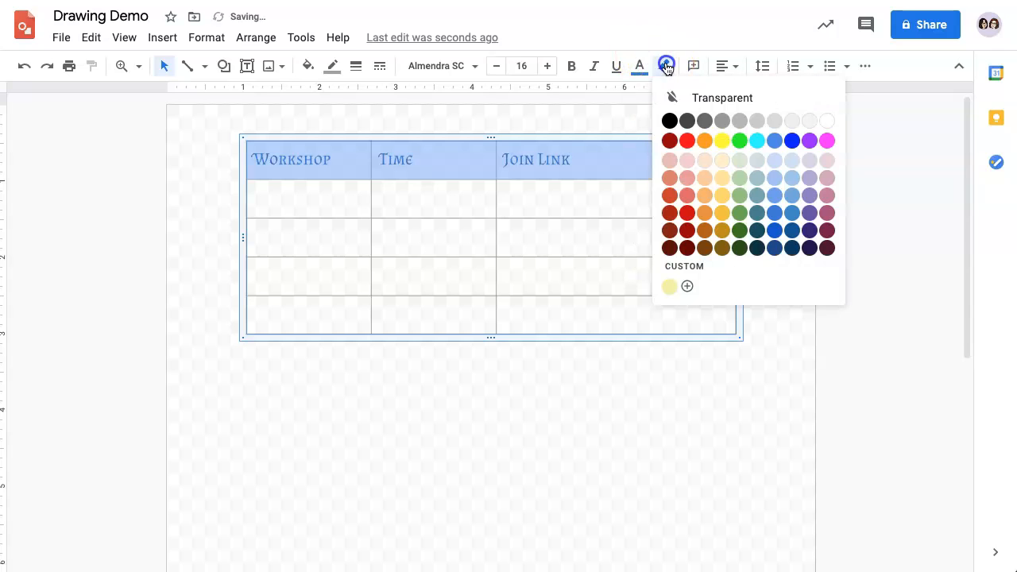
left_click(722, 144)
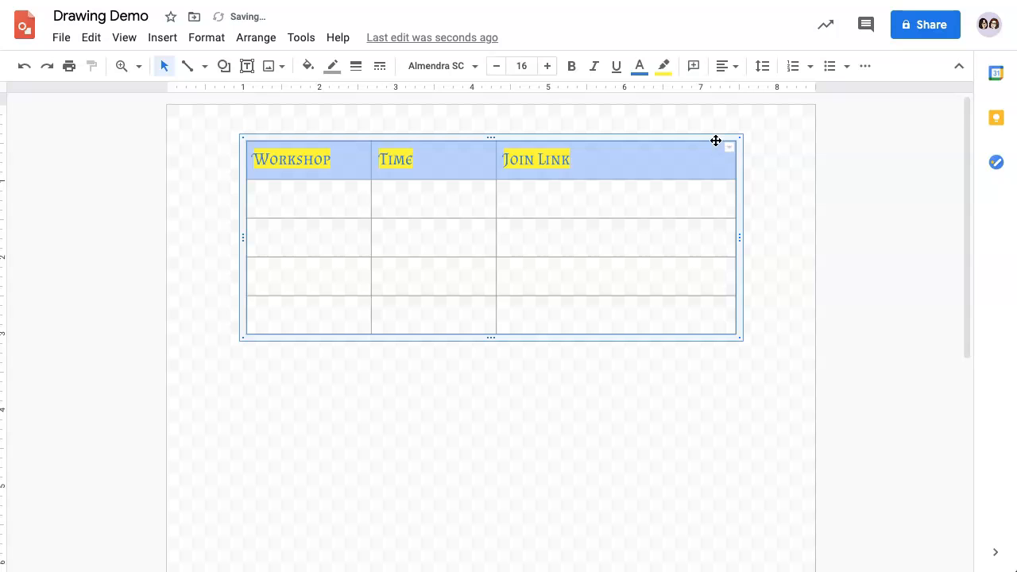
key("ctrl+z")
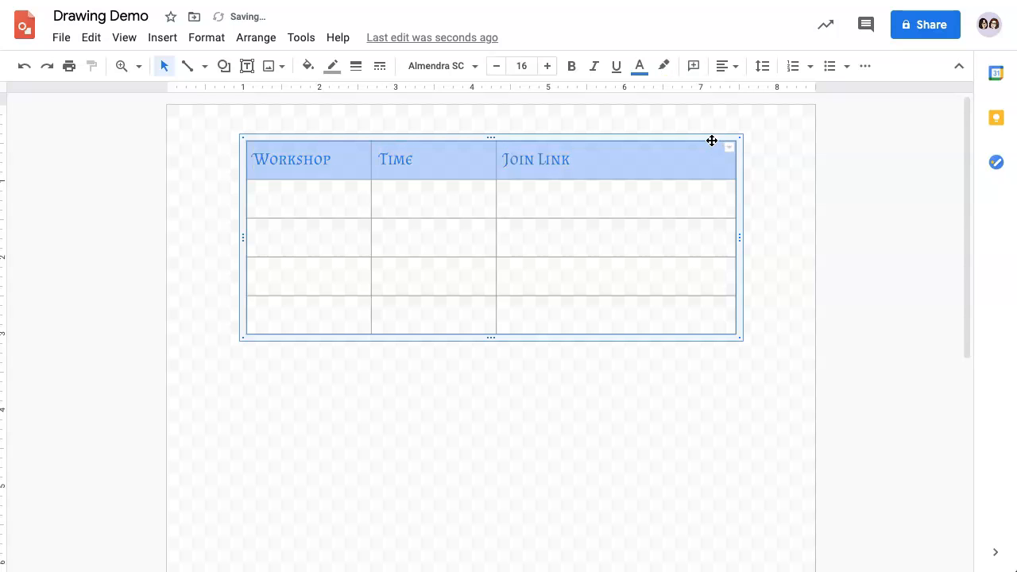
Center the header row text horizontally and align it vertically to the middle of its cells.
left_click(733, 69)
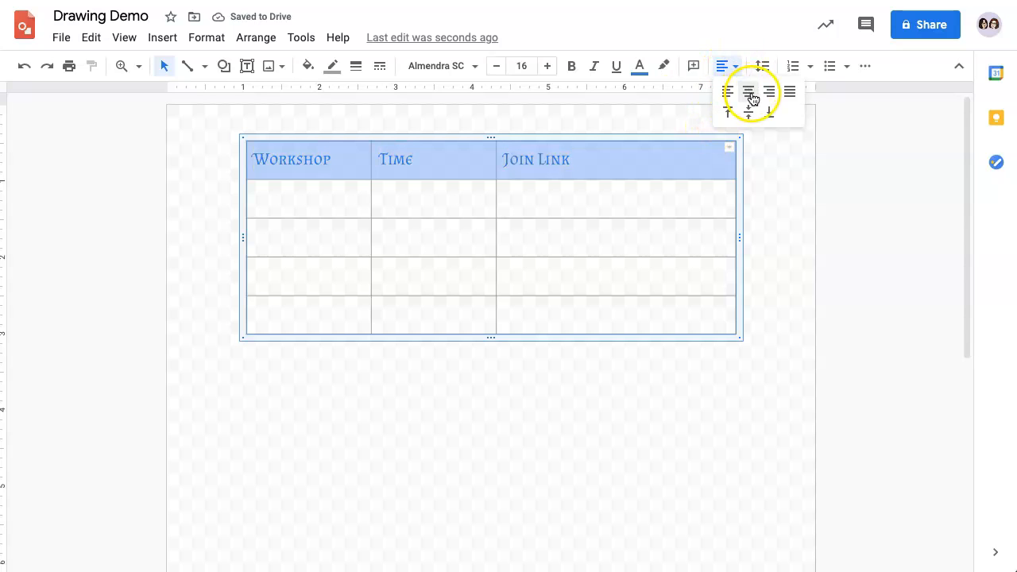
left_click(749, 93)
left_click(727, 68)
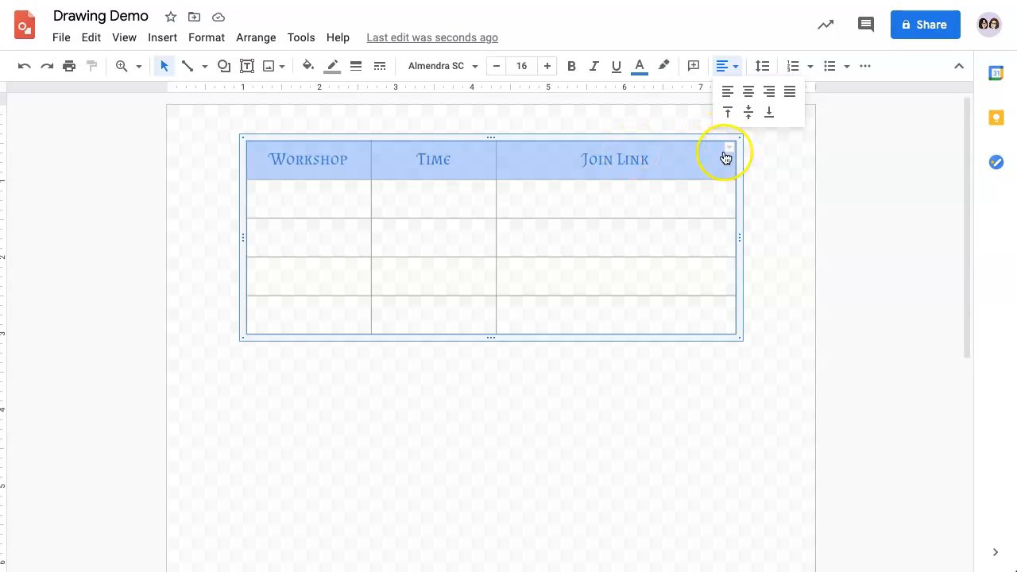
left_click(749, 113)
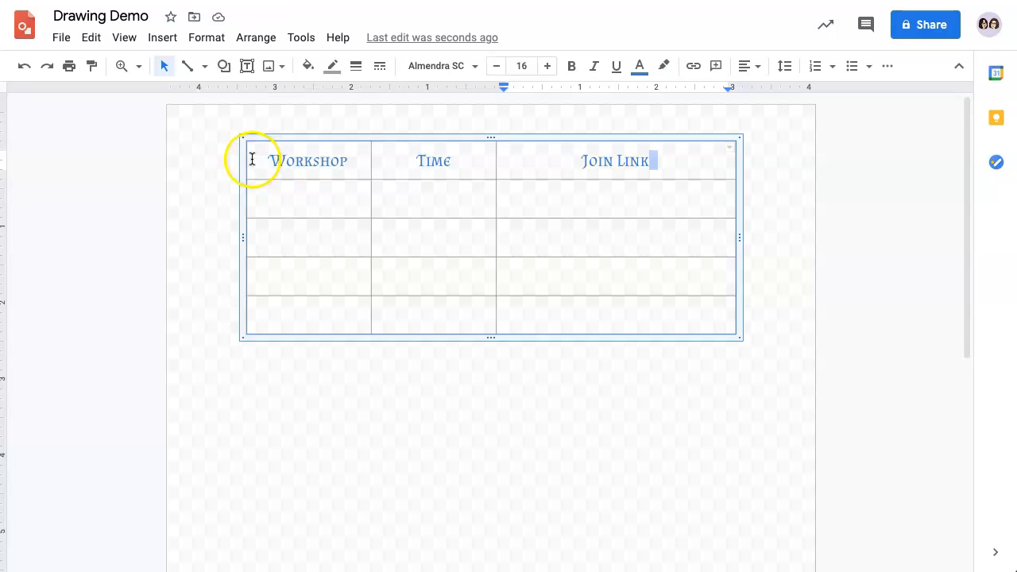
Fill the header row cells with a dark magenta background color.
left_click_drag(252, 159, 690, 166)
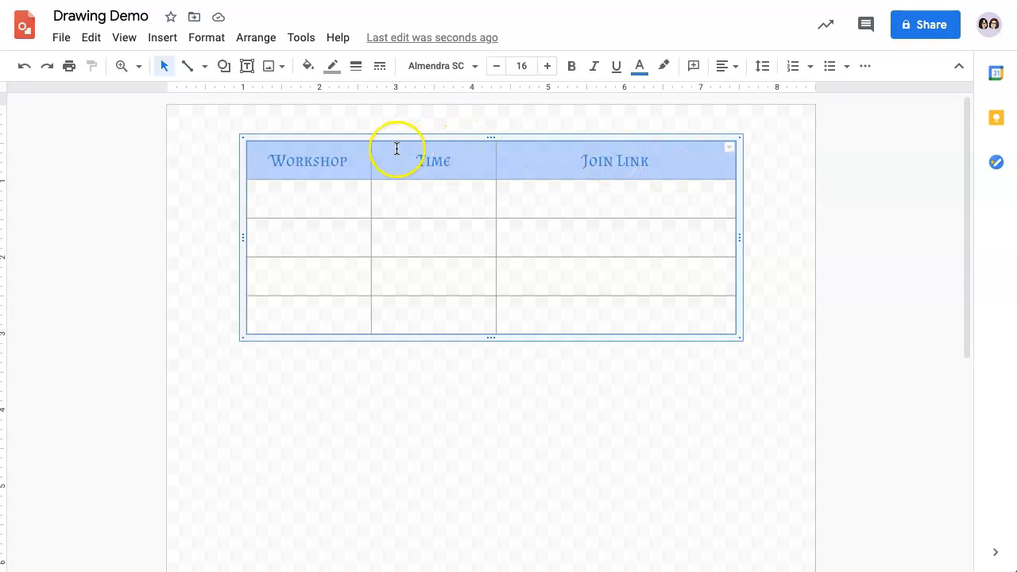
left_click(308, 70)
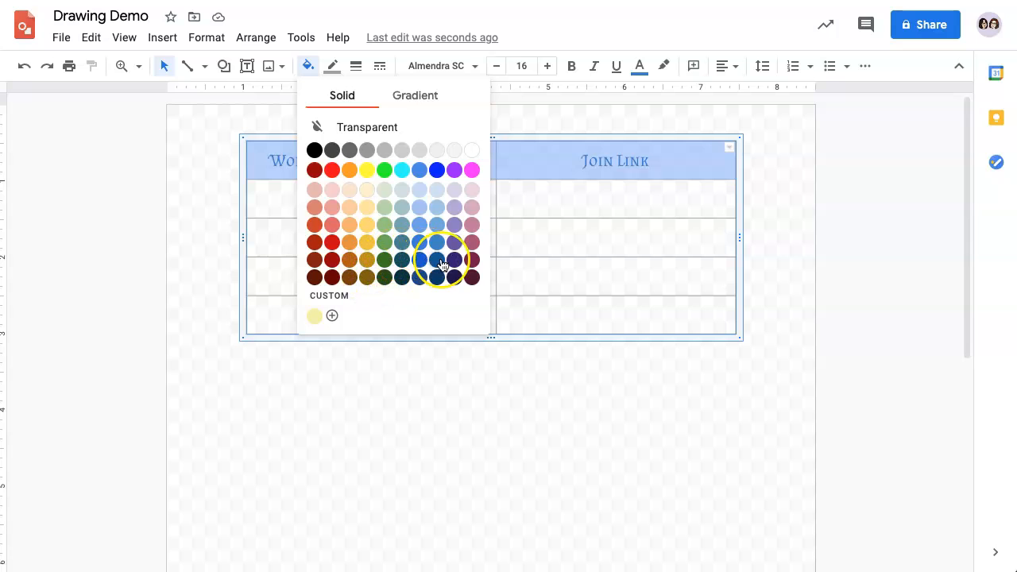
left_click(457, 239)
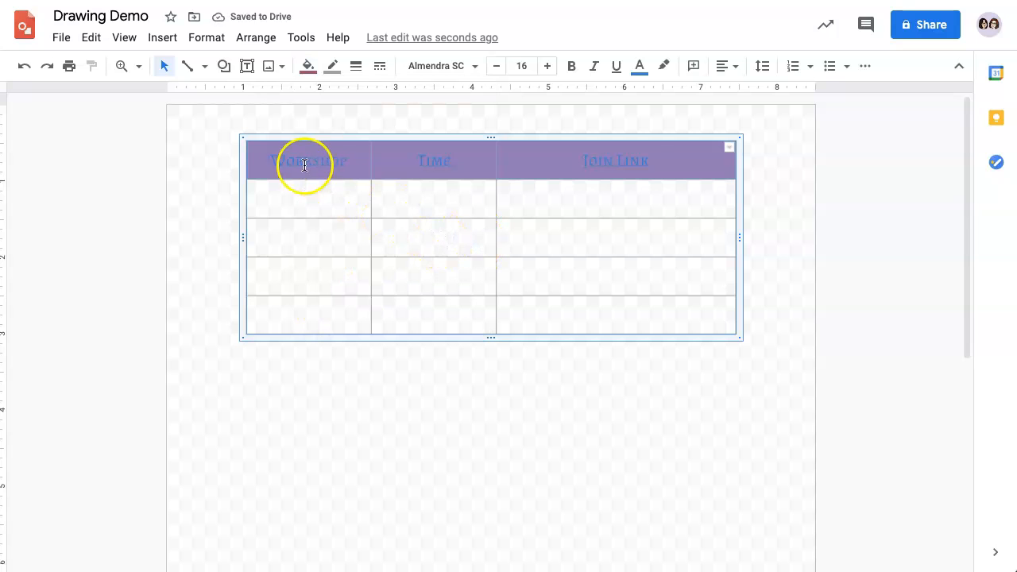
left_click(625, 208)
Change the text color of the header row to white.
left_click_drag(664, 164, 279, 165)
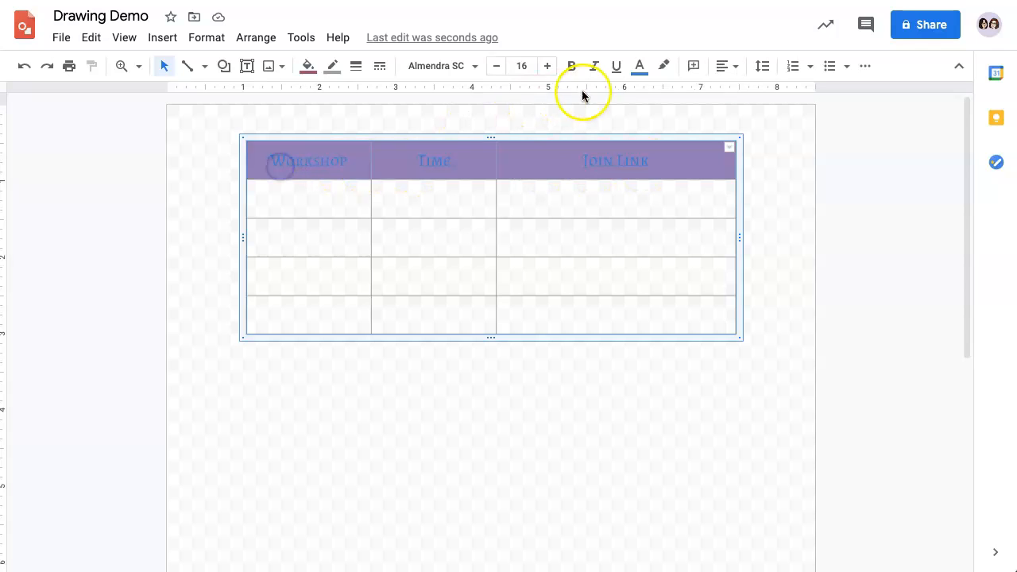
left_click(640, 66)
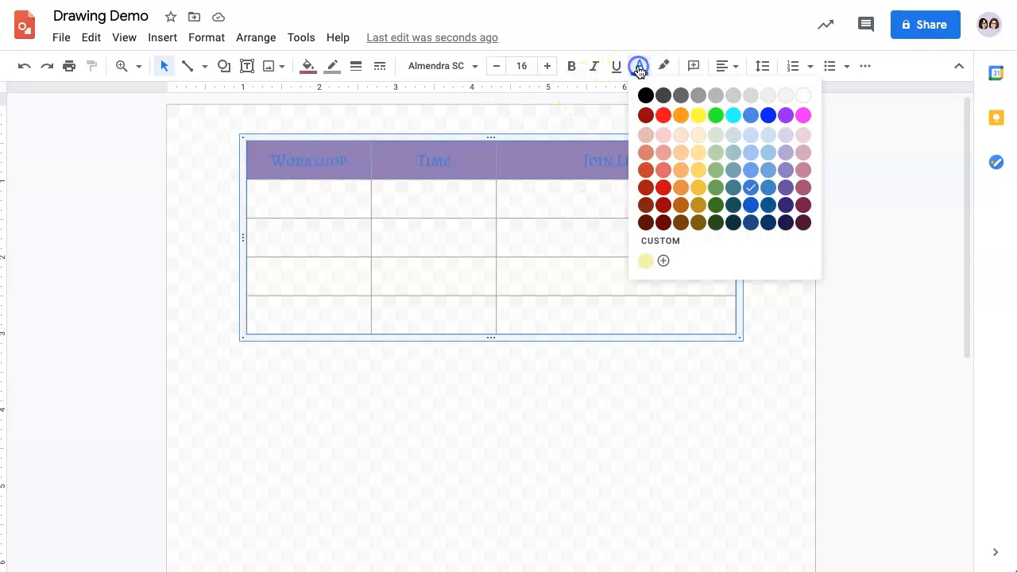
left_click(803, 95)
left_click(540, 194)
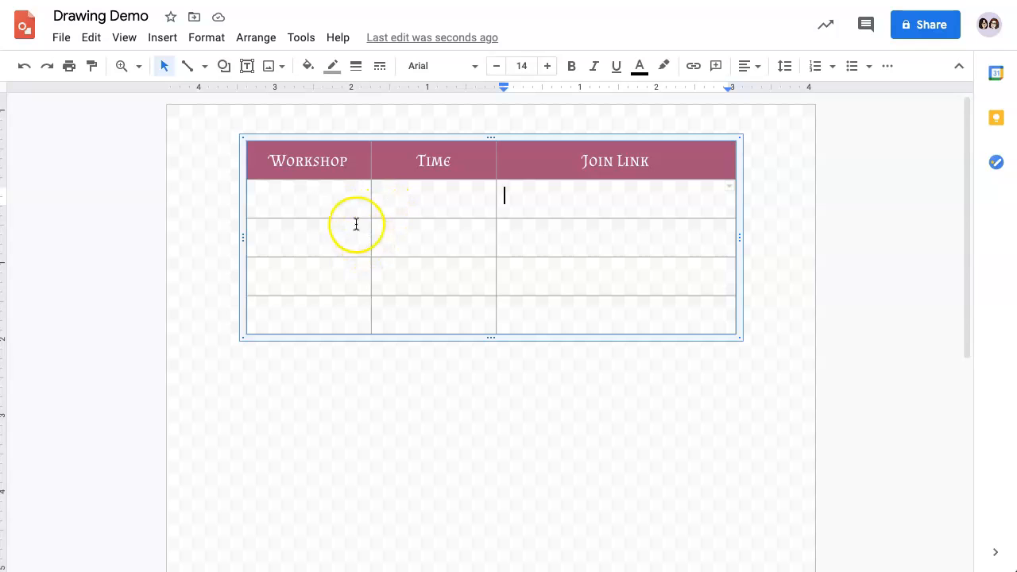
Color the borders of all table cells dark purple and make the border lines thicker.
double_click(268, 155)
left_click_drag(530, 180, 641, 327)
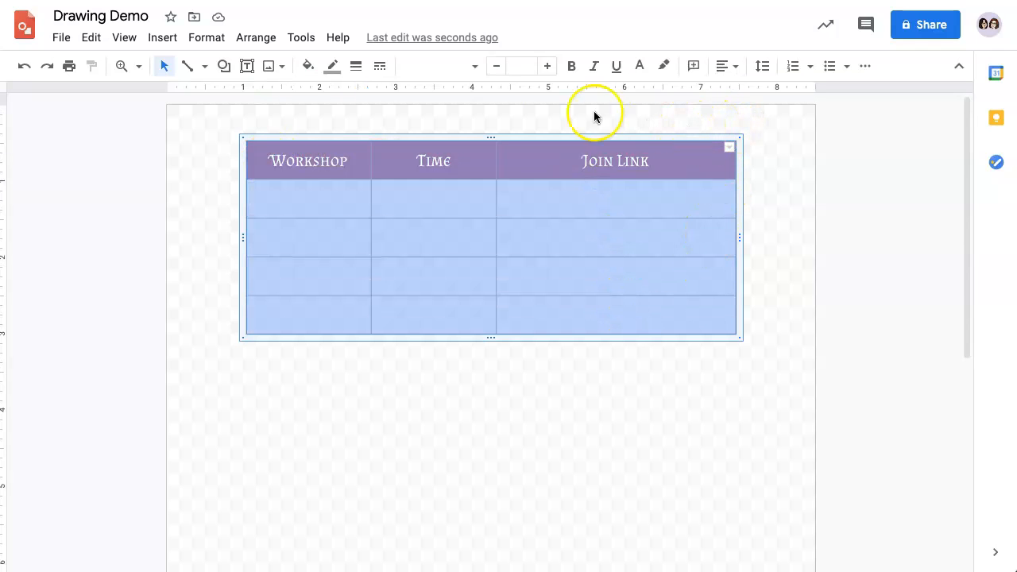
left_click(332, 66)
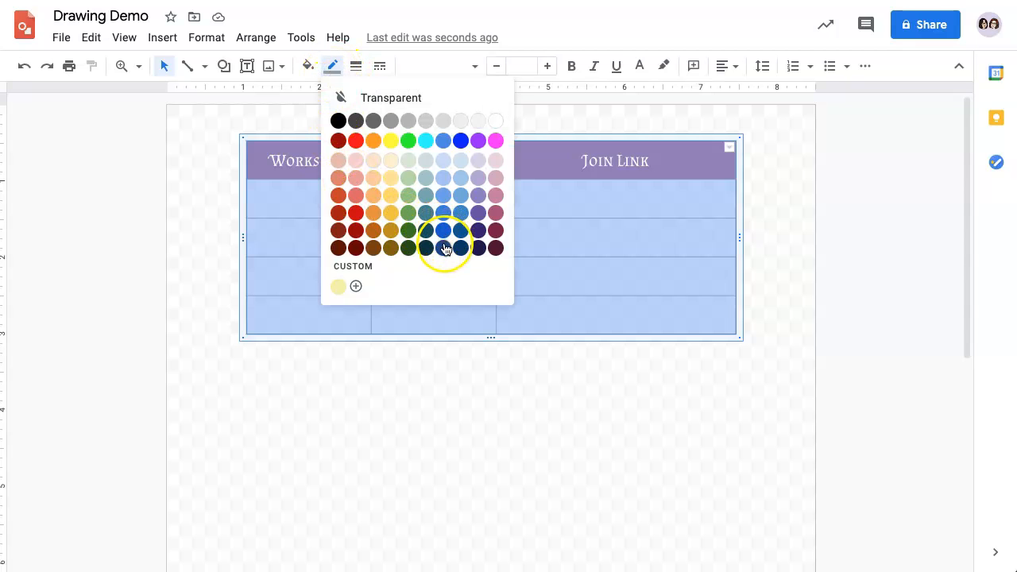
left_click(479, 230)
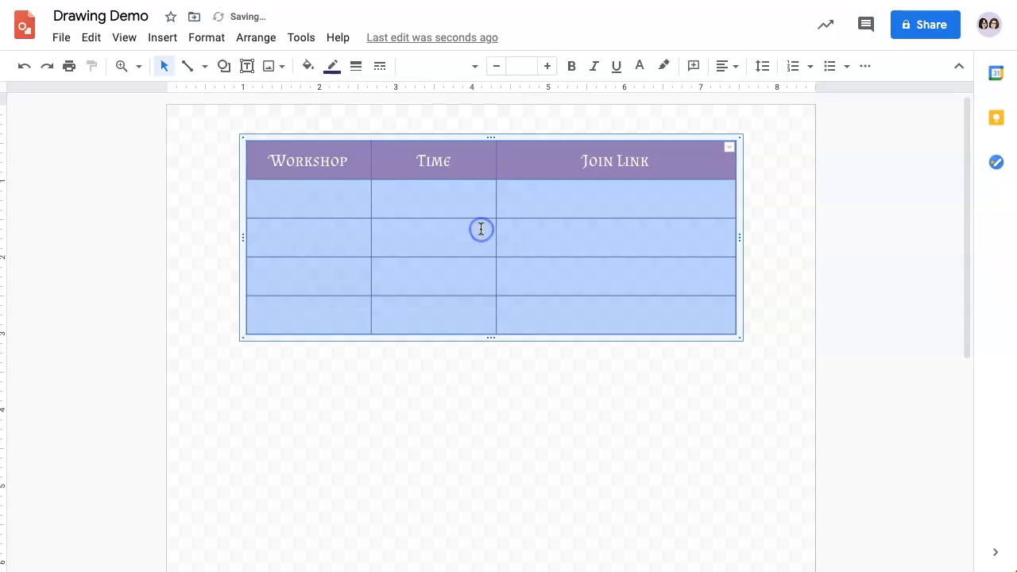
left_click(357, 68)
left_click(382, 174)
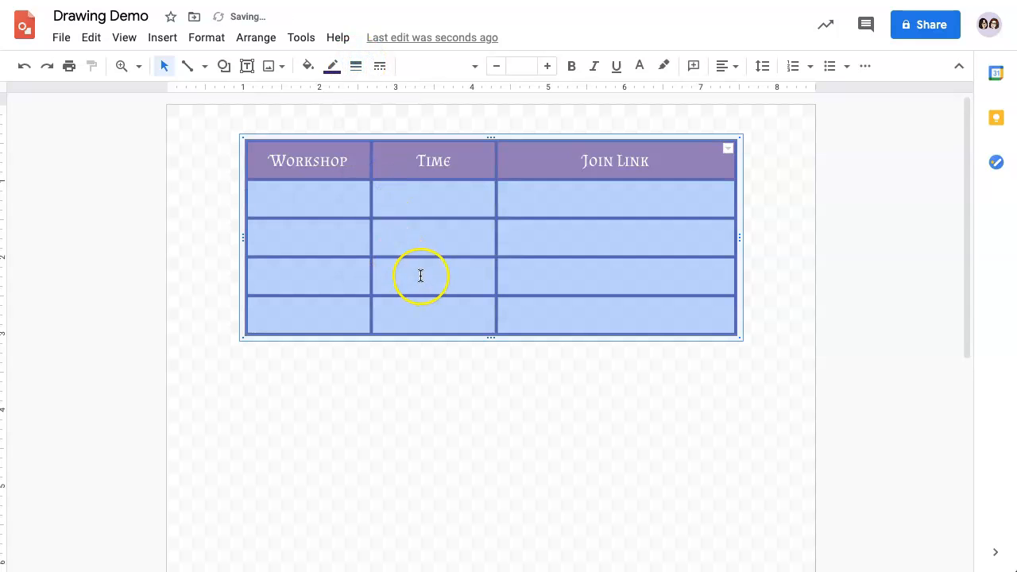
Apply the short-dash line style to the borders of the whole table and deselect the cells.
left_click(380, 67)
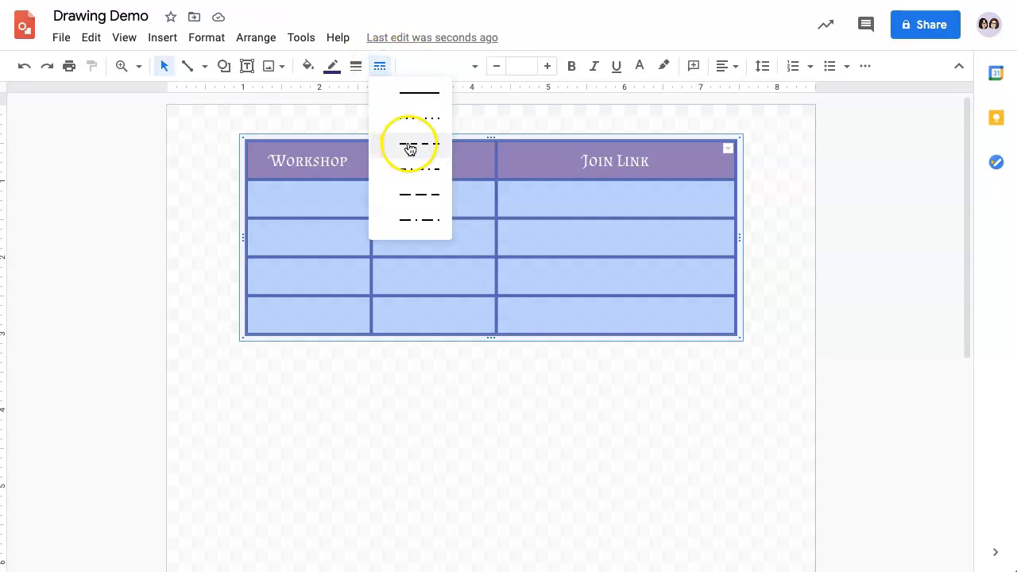
left_click(410, 146)
left_click(652, 317)
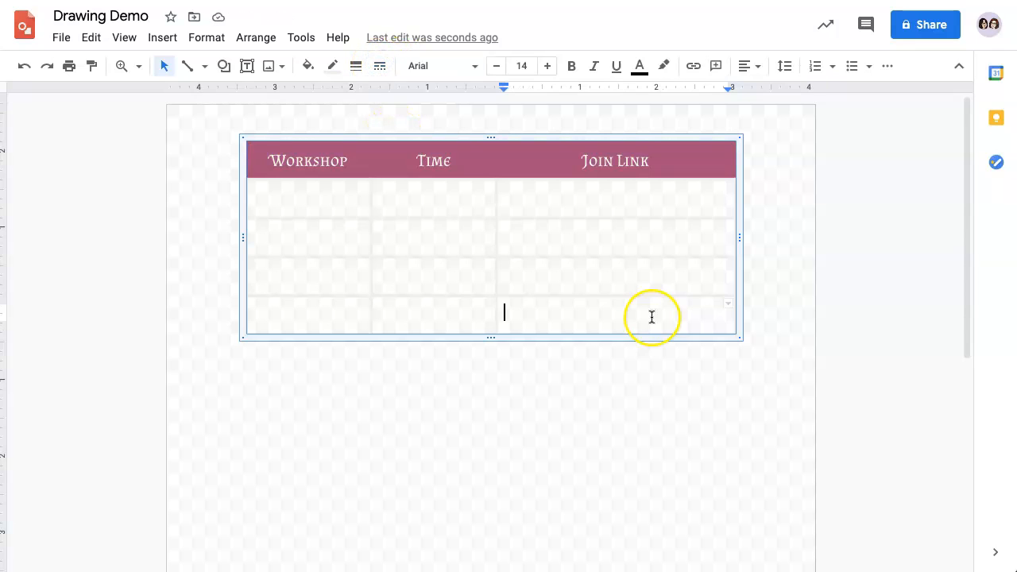